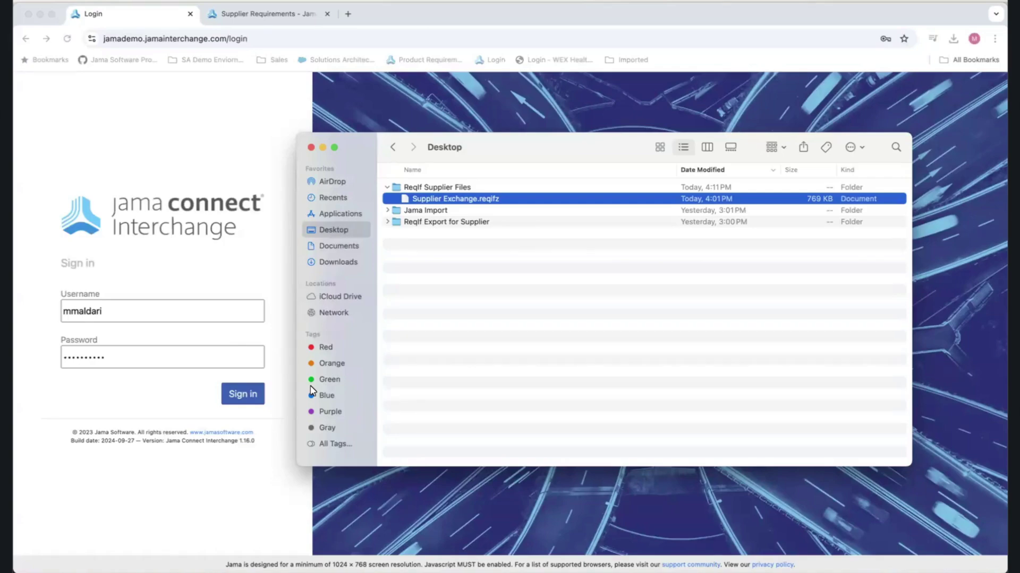
Sign in and start a new conversation from the Conversations list.
click(246, 398)
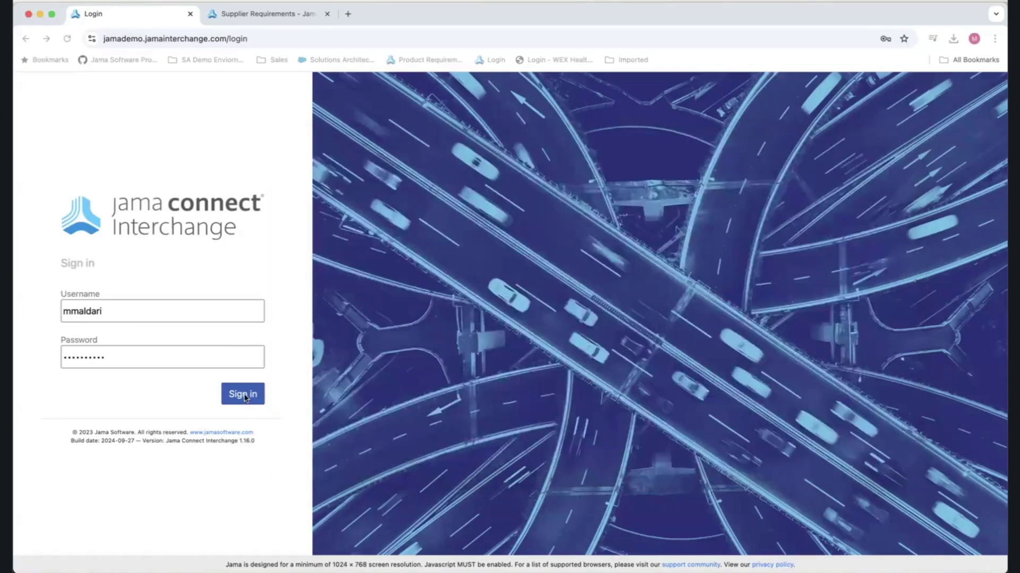
click(329, 91)
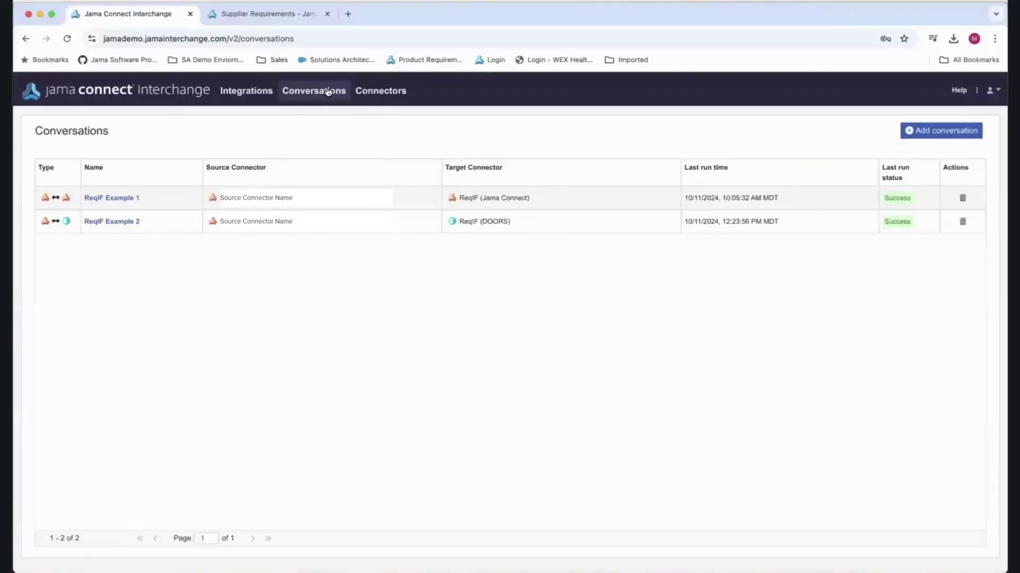
click(966, 129)
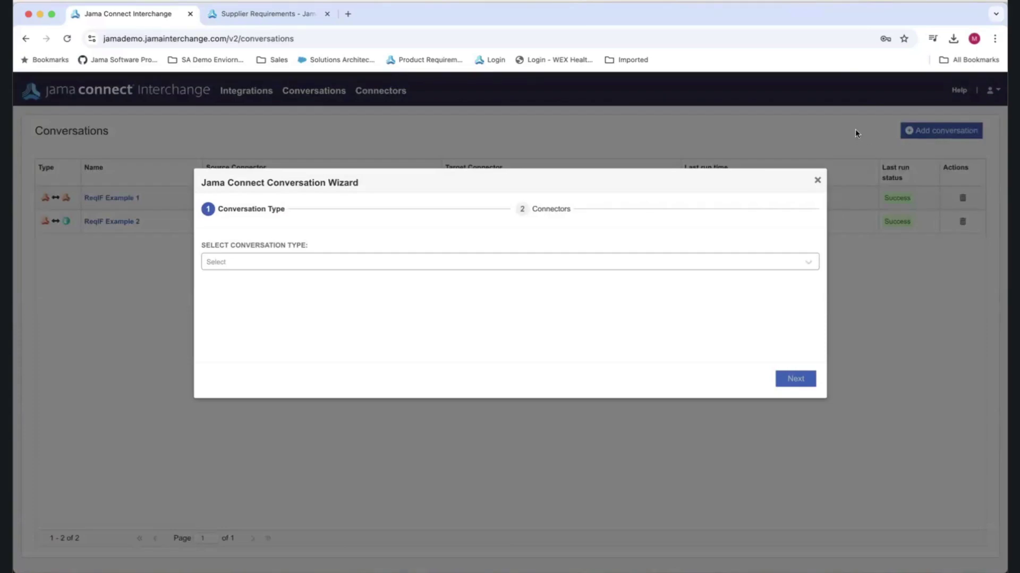
Create a Jama Connect to ReqIF (DOORs) conversation using the Supplier Exchange connector and Supplier Exchange [53] project.
click(706, 262)
click(598, 290)
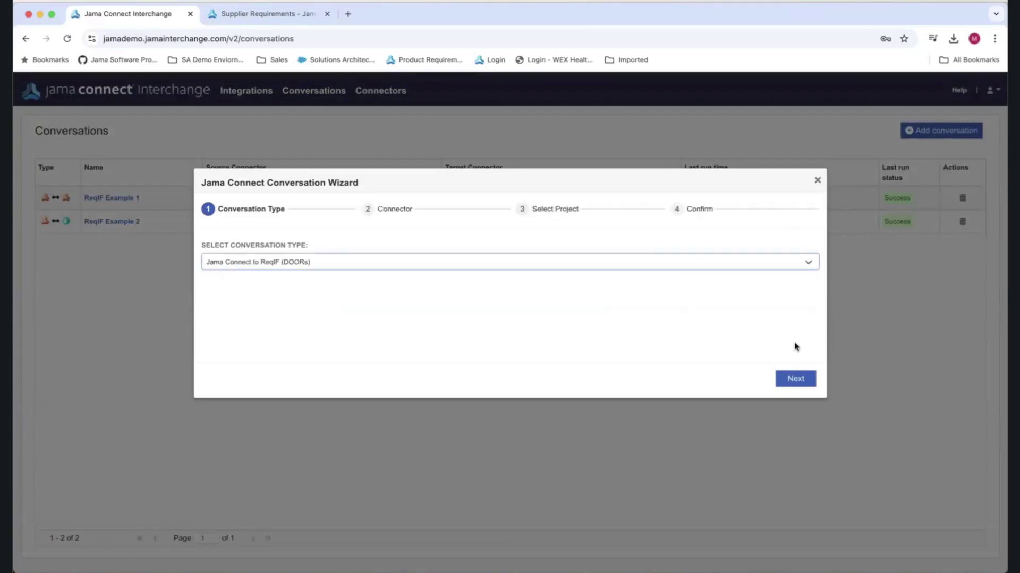
click(795, 378)
click(462, 278)
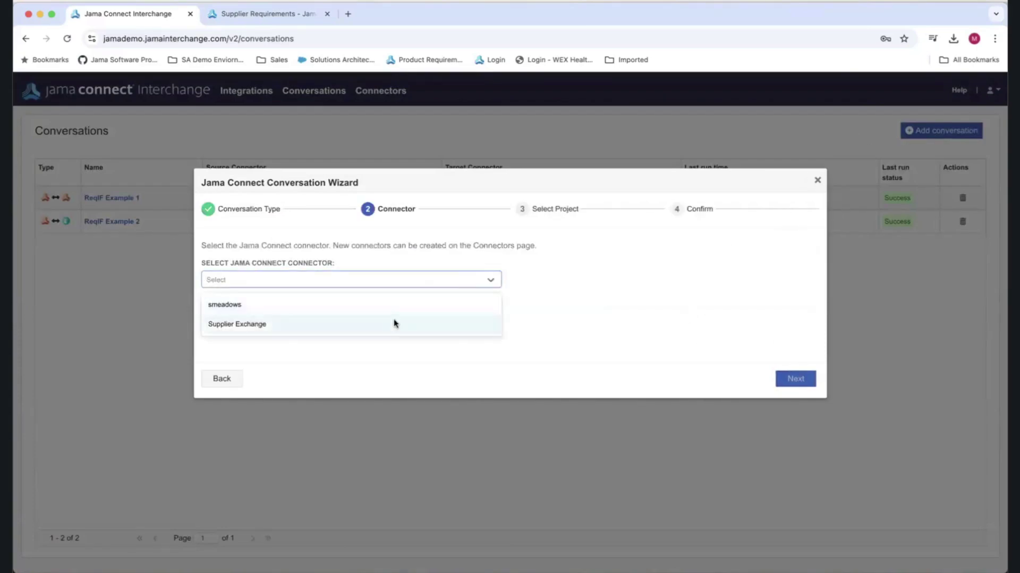
click(393, 320)
click(792, 377)
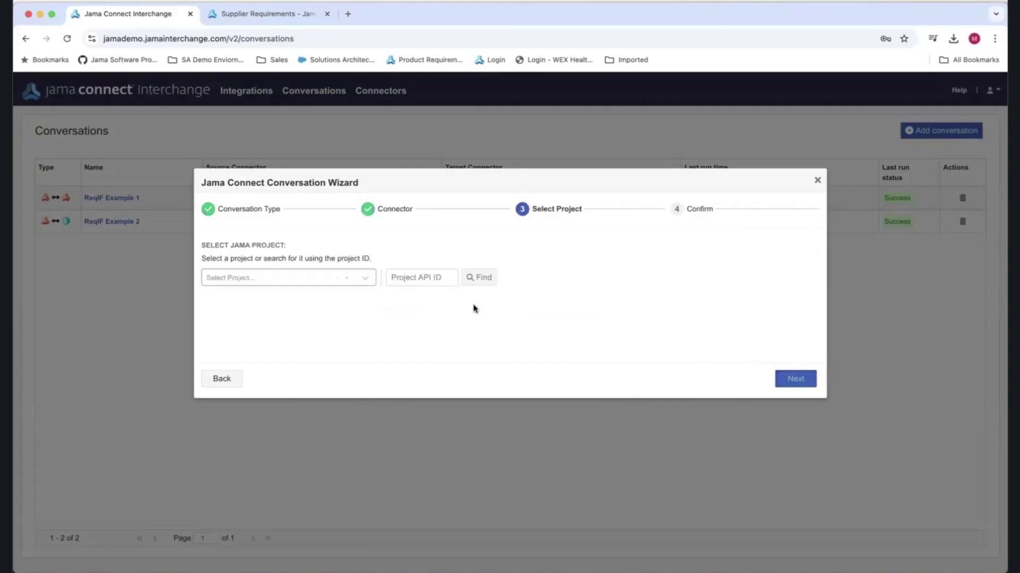
click(368, 278)
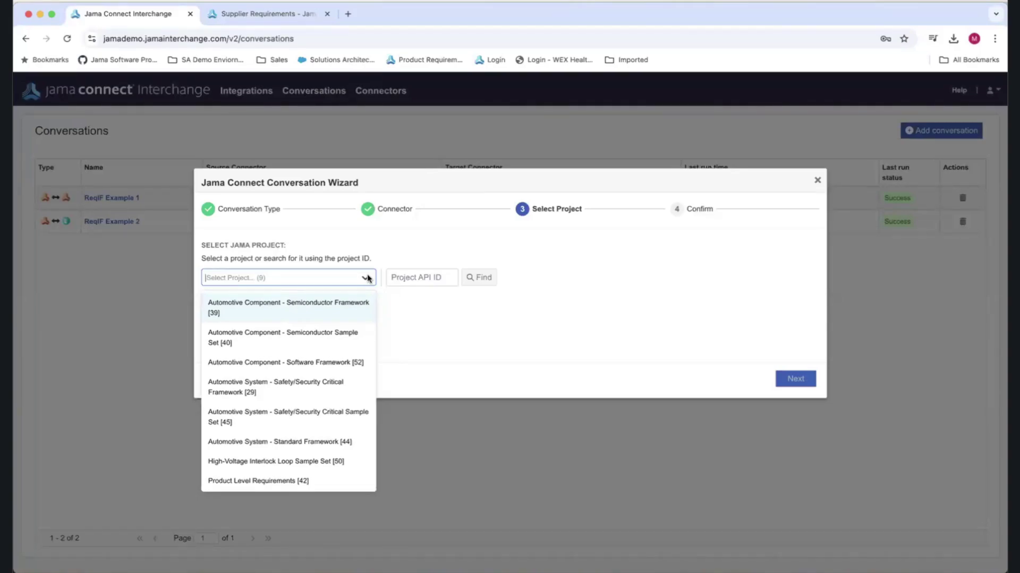
scroll(309, 458, down, 1)
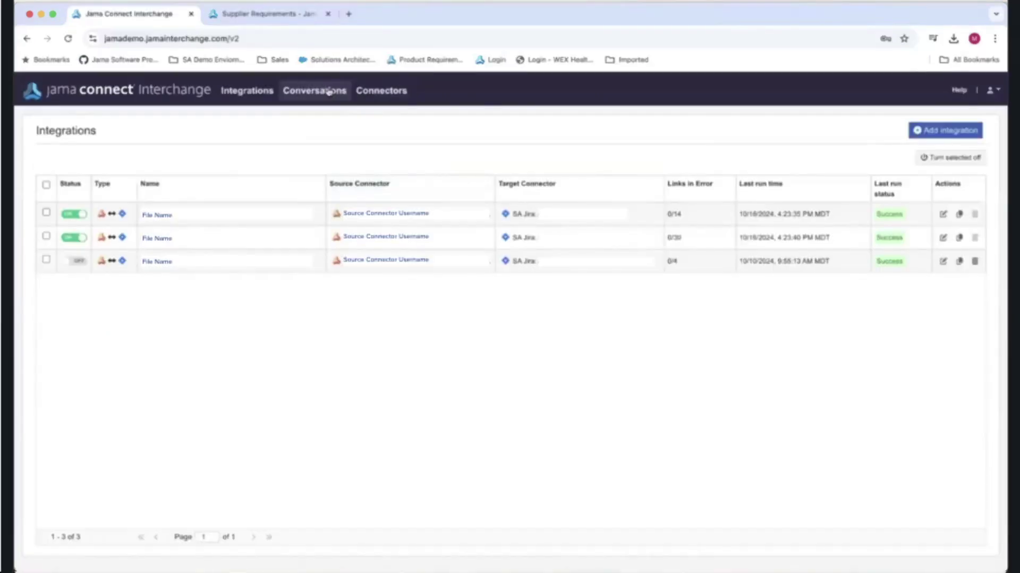
Reopen the Supplier Exchange conversation's import and choose Project root [53] as the destination for Supplier Exchange.reqifz.
click(329, 91)
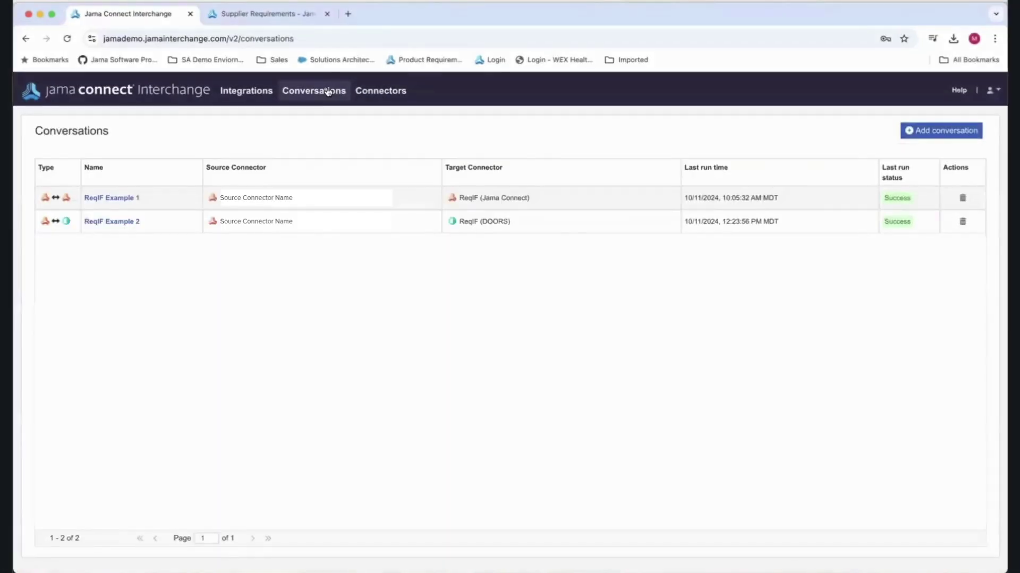
click(948, 131)
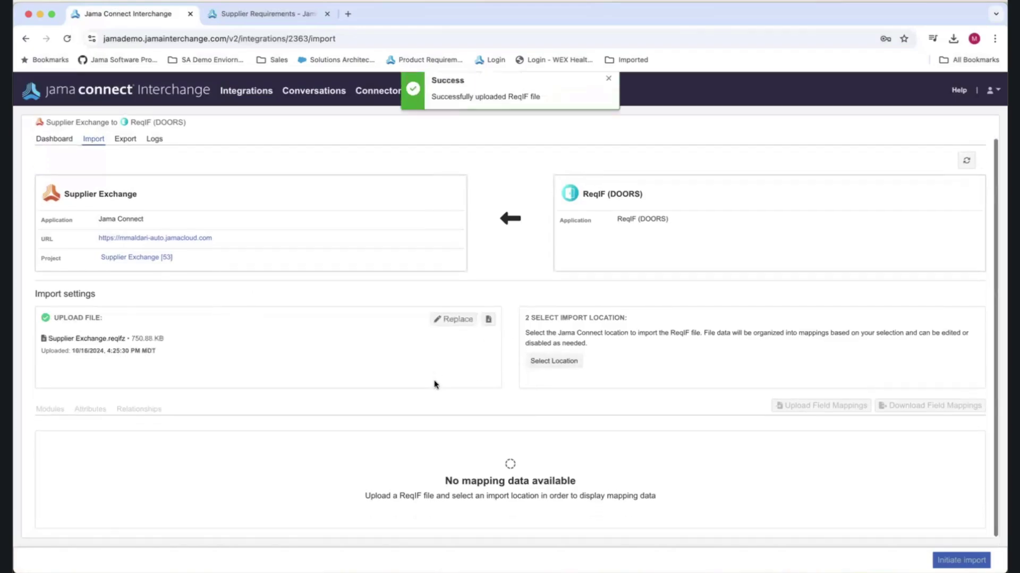
click(554, 361)
click(396, 186)
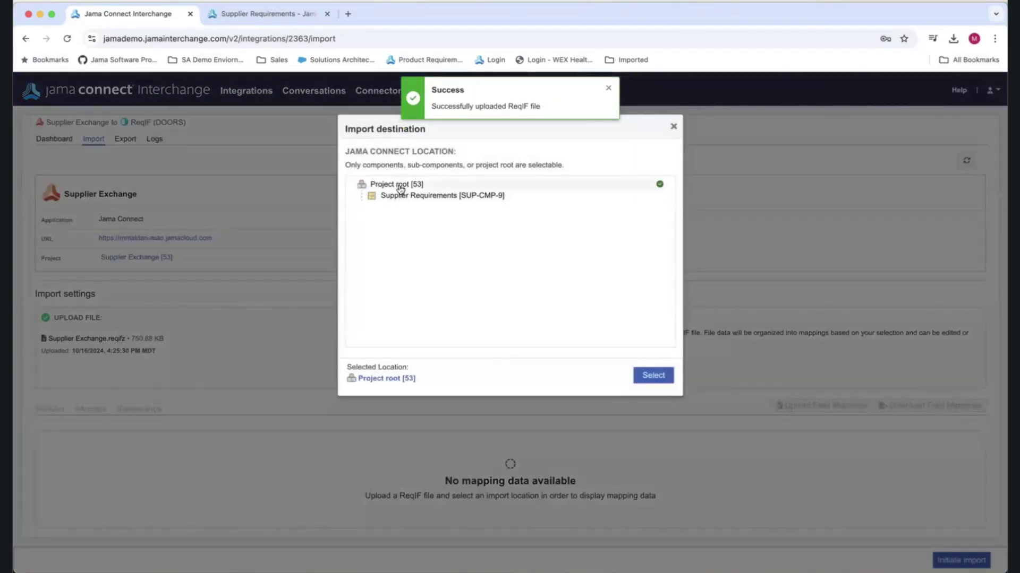
Confirm Project root [53] as the import location and bring up the Modules mappings.
click(650, 376)
scroll(609, 416, down, 2)
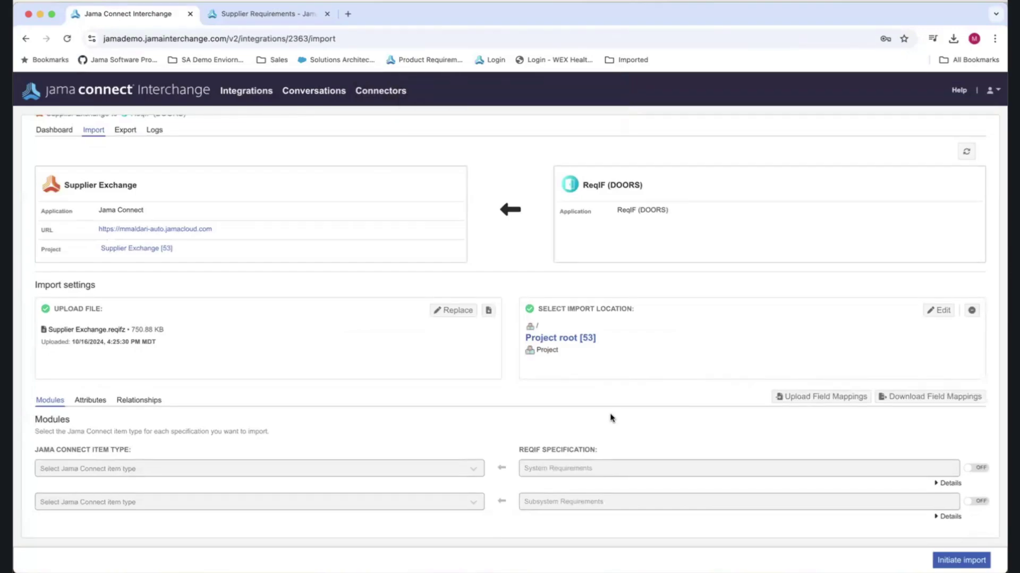
Map System Requirements to System Requirement [141] and Subsystem Requirements to Subsystem Requirement [193], then save.
click(400, 470)
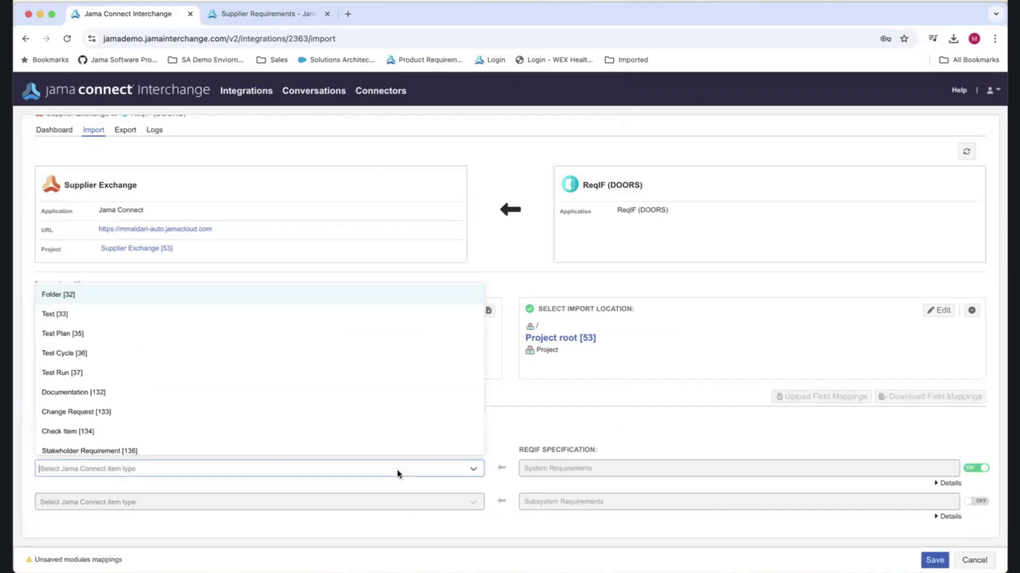
scroll(375, 415, down, 3)
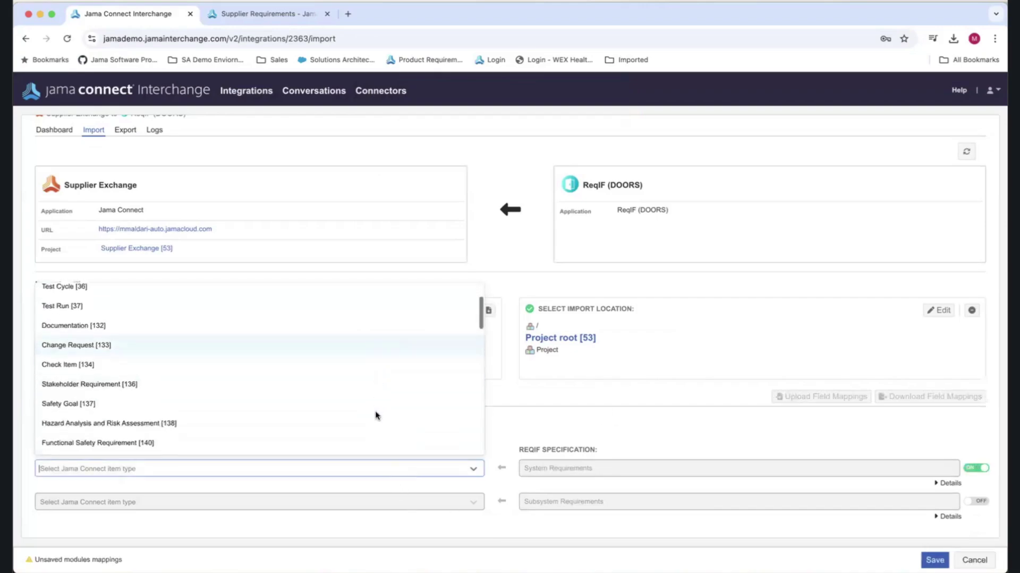
click(321, 407)
click(441, 504)
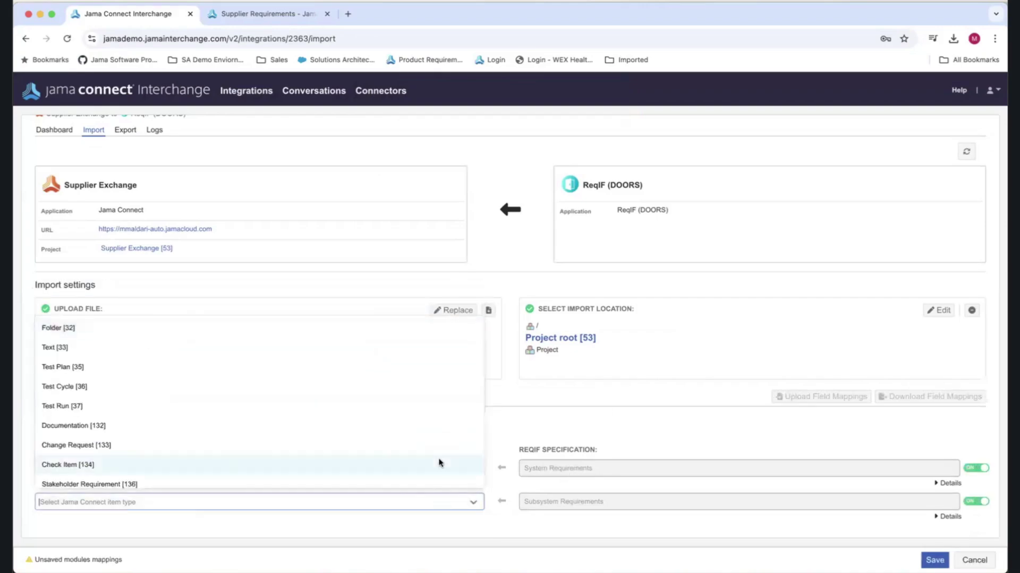
scroll(430, 483, down, 5)
scroll(371, 472, down, 3)
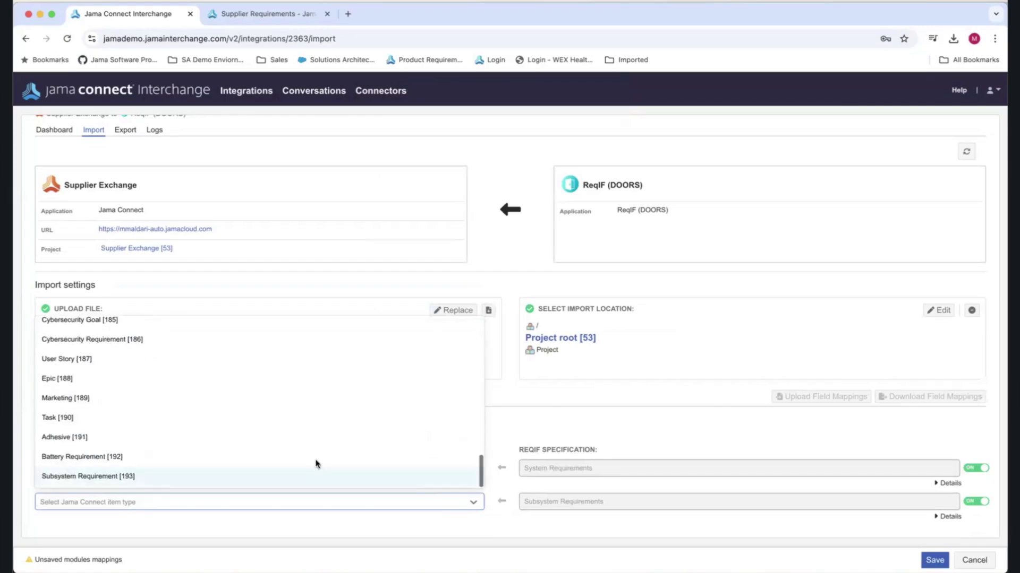
click(251, 475)
click(934, 561)
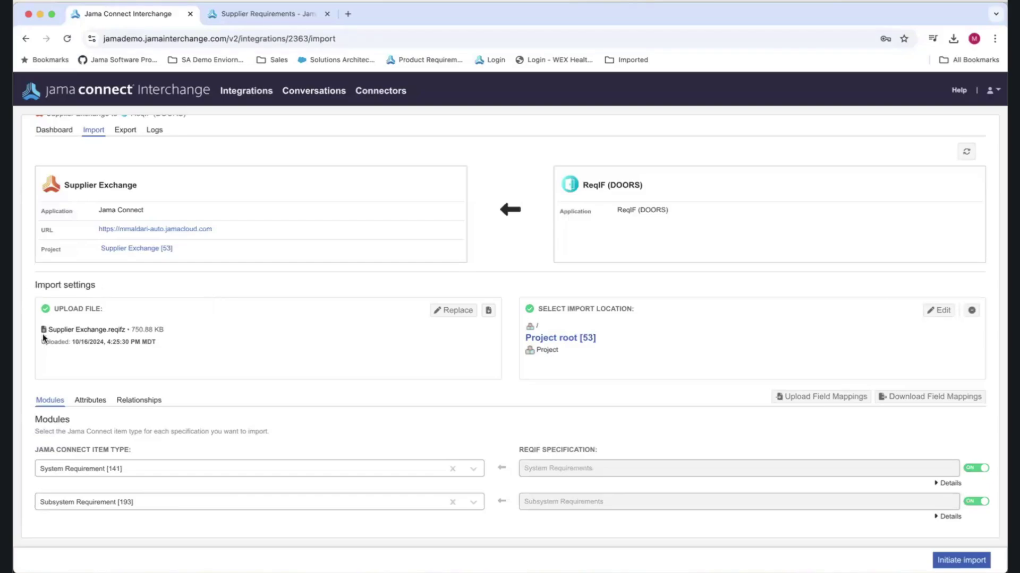
click(98, 402)
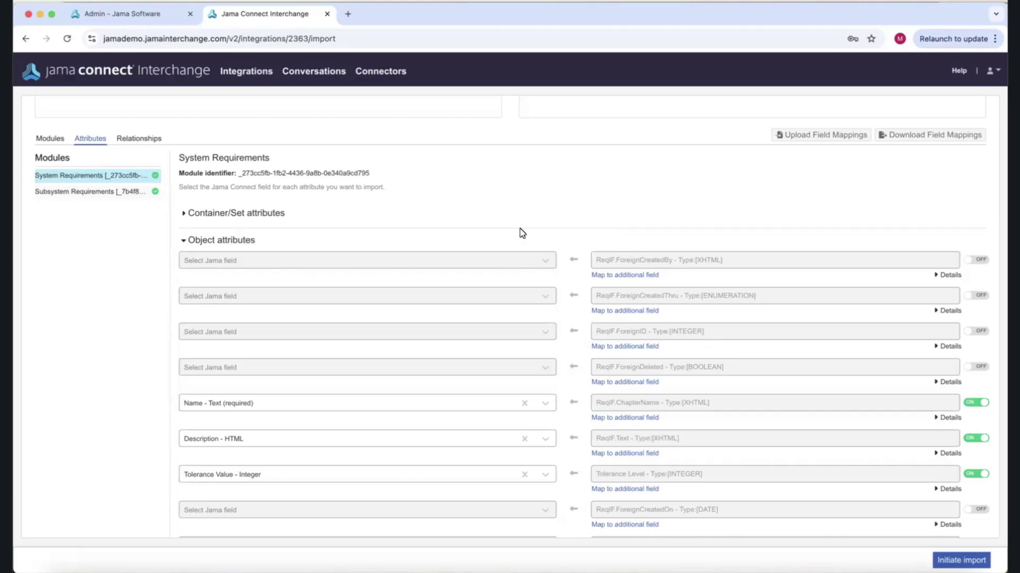
scroll(522, 233, down, 2)
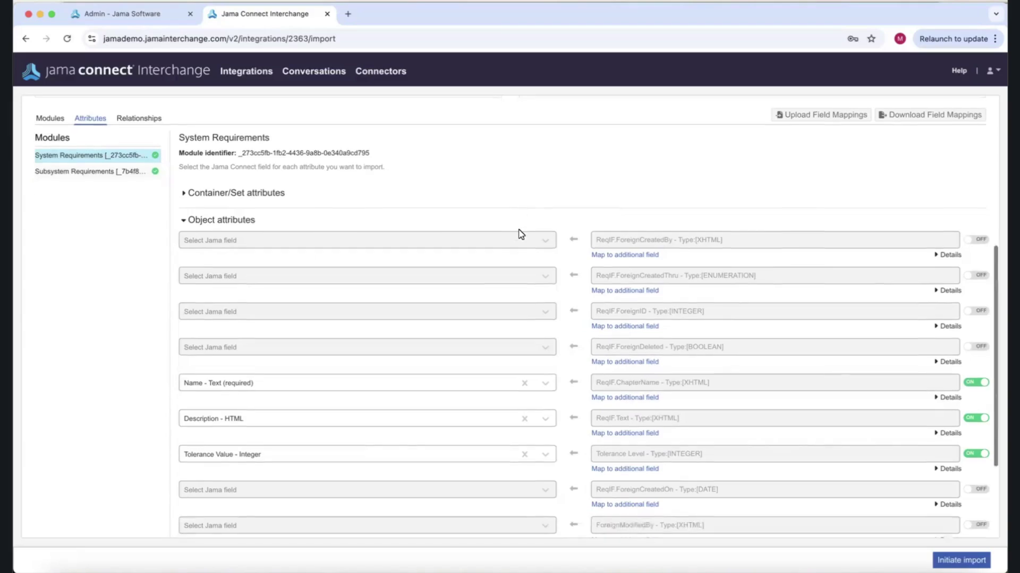
scroll(521, 235, down, 2)
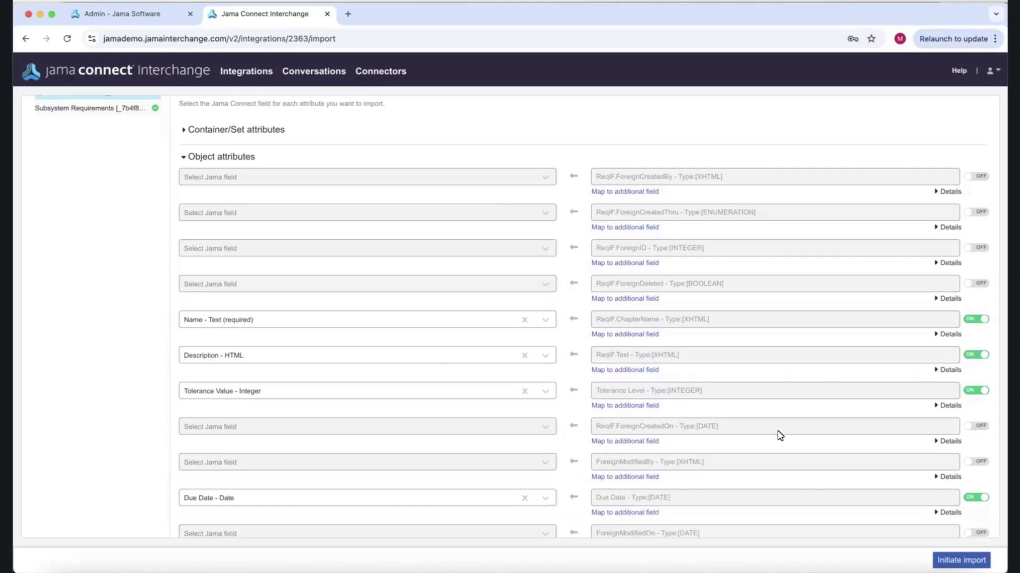
scroll(779, 435, up, 5)
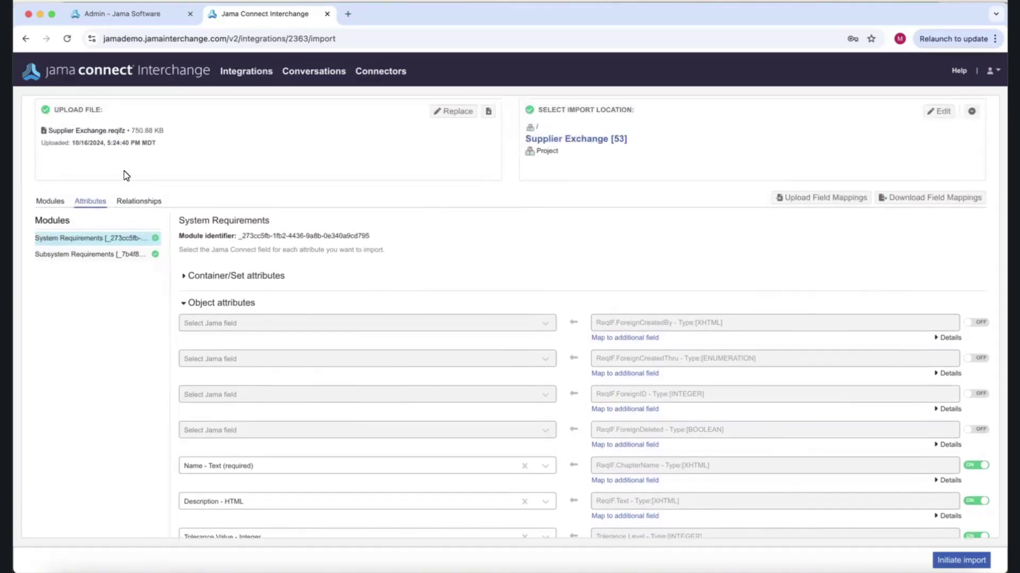
Review the Subsystem Requirements attribute mappings, then show the DOORS Links to Relate [4] relationship mapping.
click(93, 256)
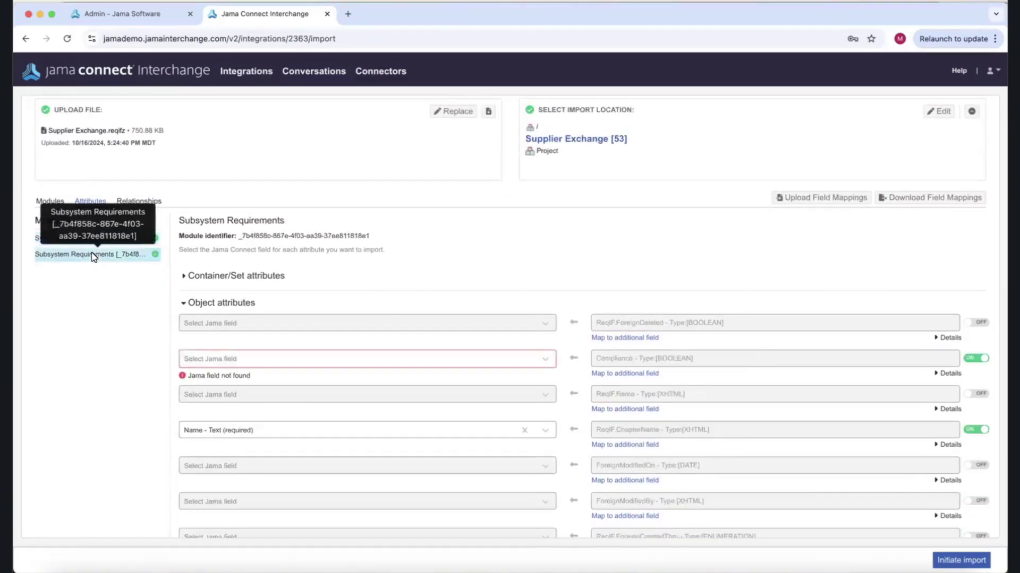
scroll(310, 387, down, 2)
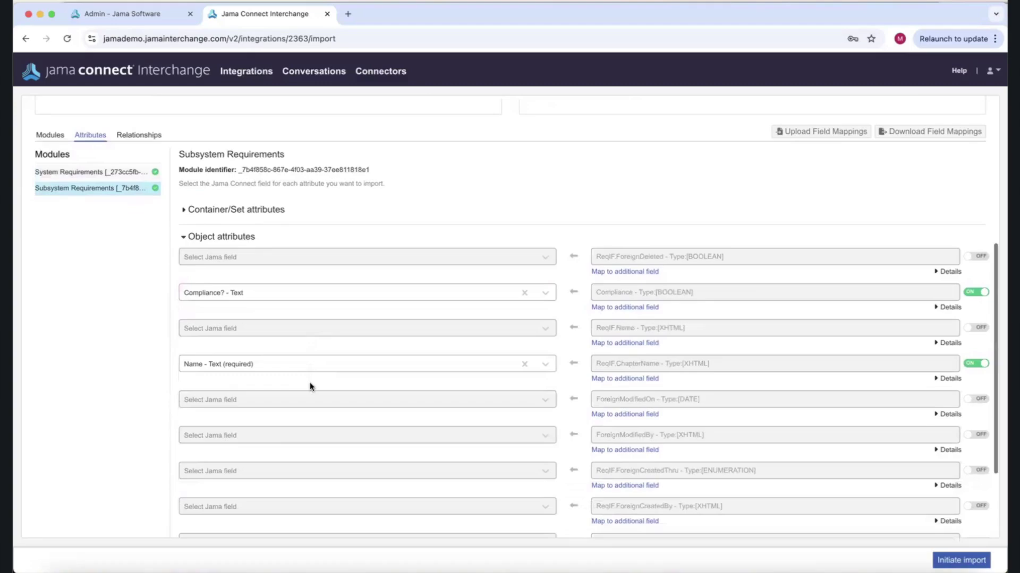
scroll(310, 386, down, 2)
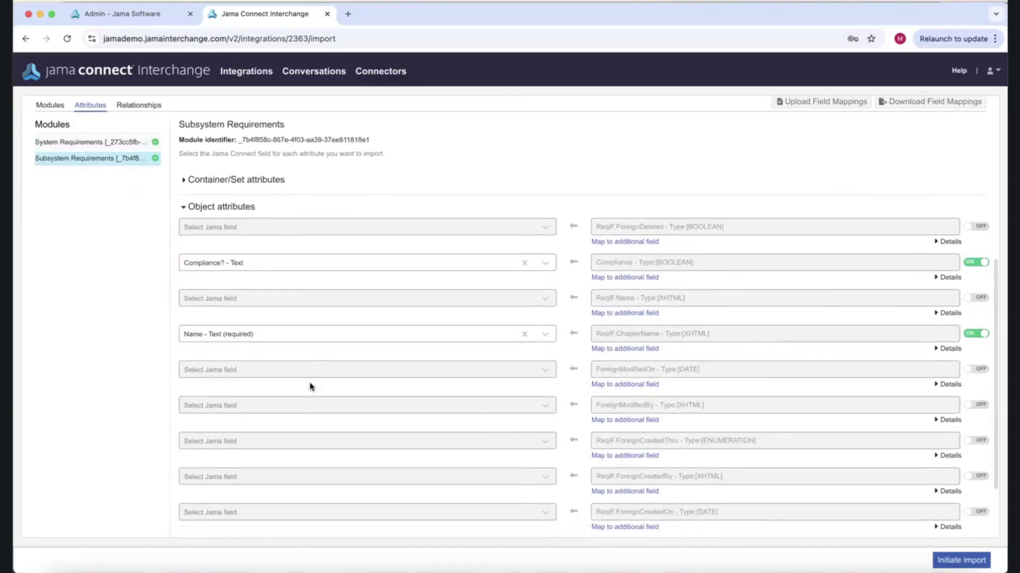
scroll(311, 386, down, 1)
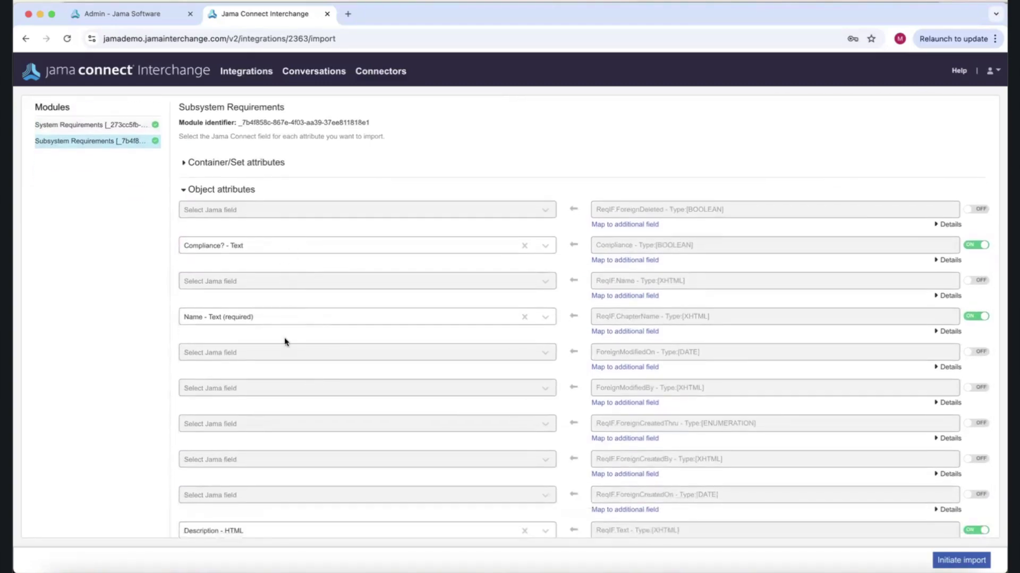
scroll(286, 340, down, 1)
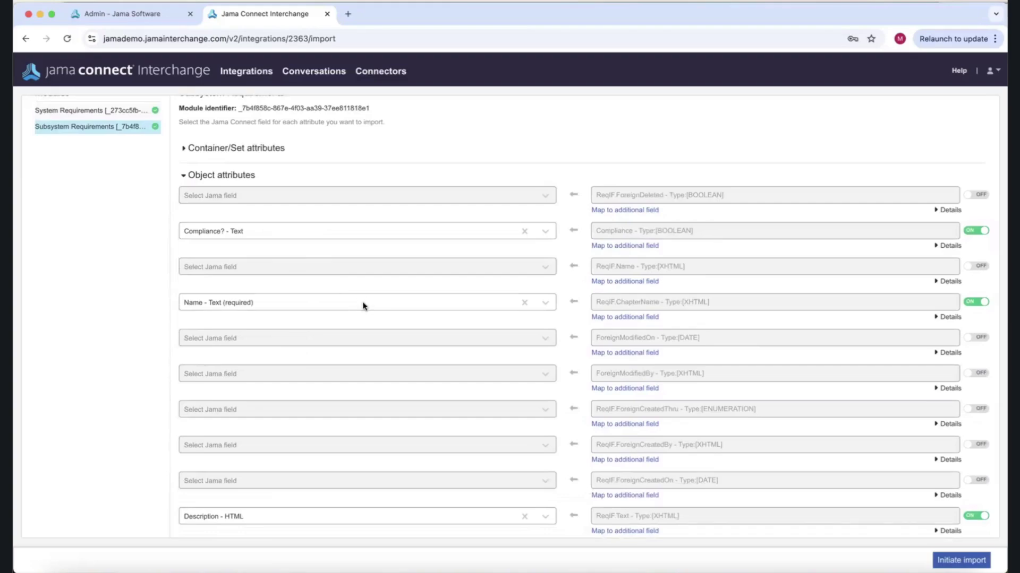
scroll(363, 306, up, 1)
scroll(362, 306, up, 2)
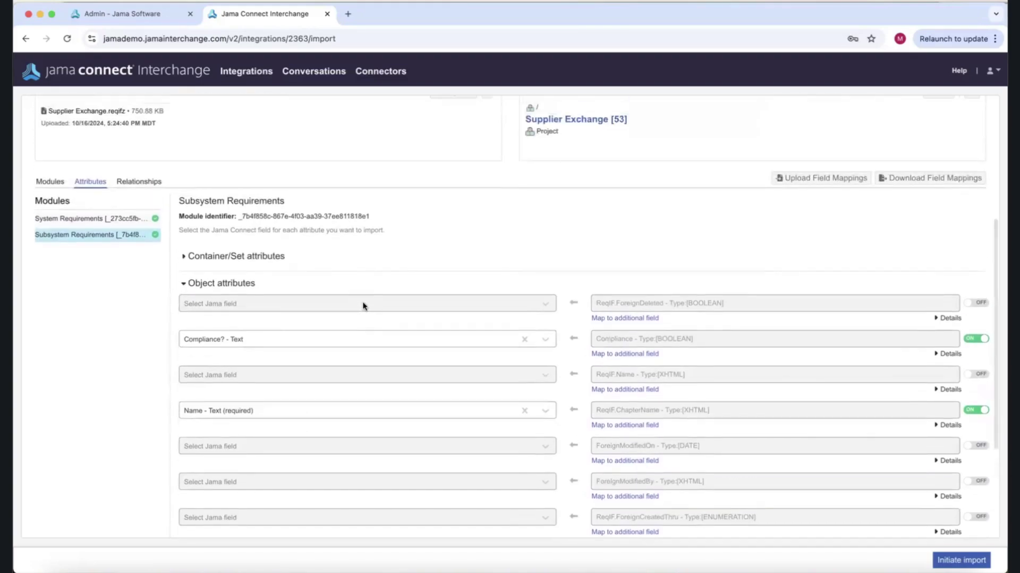
scroll(264, 325, up, 2)
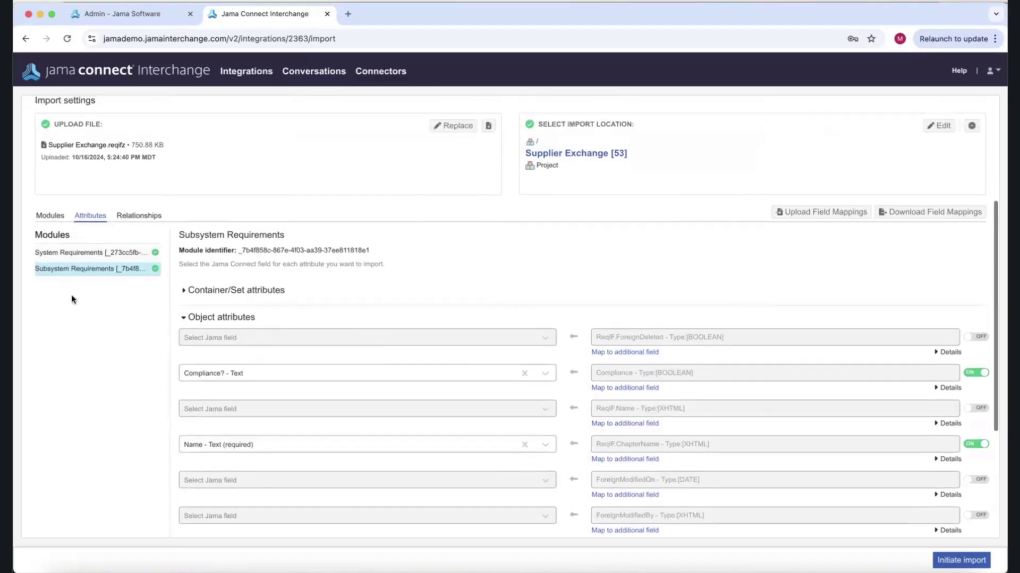
click(139, 215)
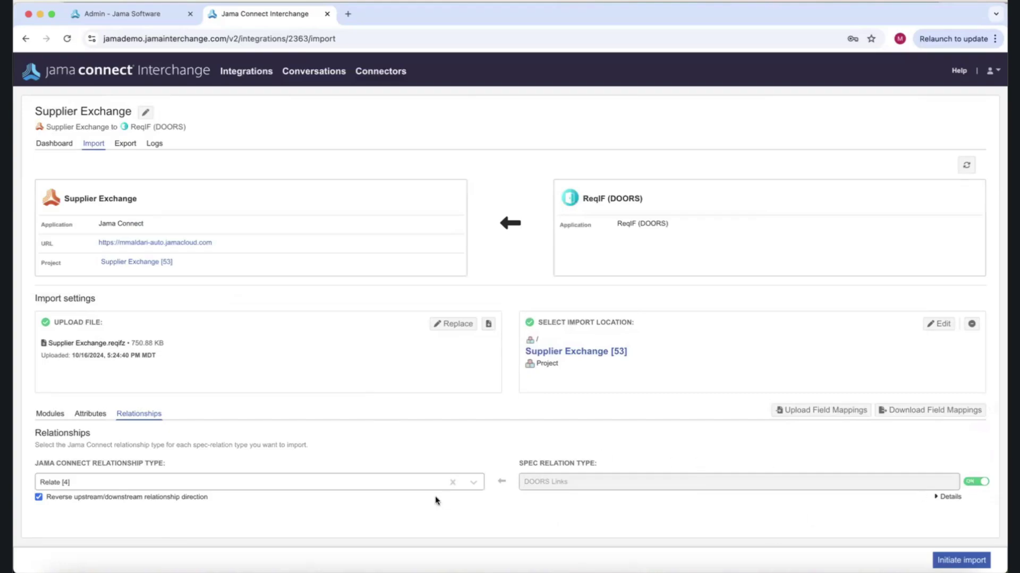
Keep Relate [4] as the relationship type for DOORS Links.
click(430, 481)
click(319, 357)
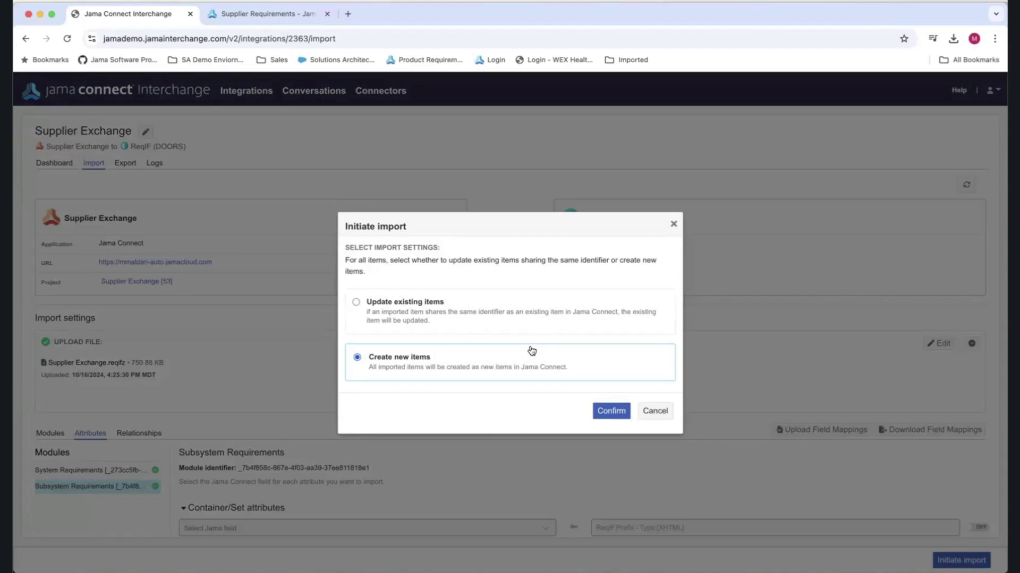
Confirm the import as new items in the Initiate import dialog.
click(607, 412)
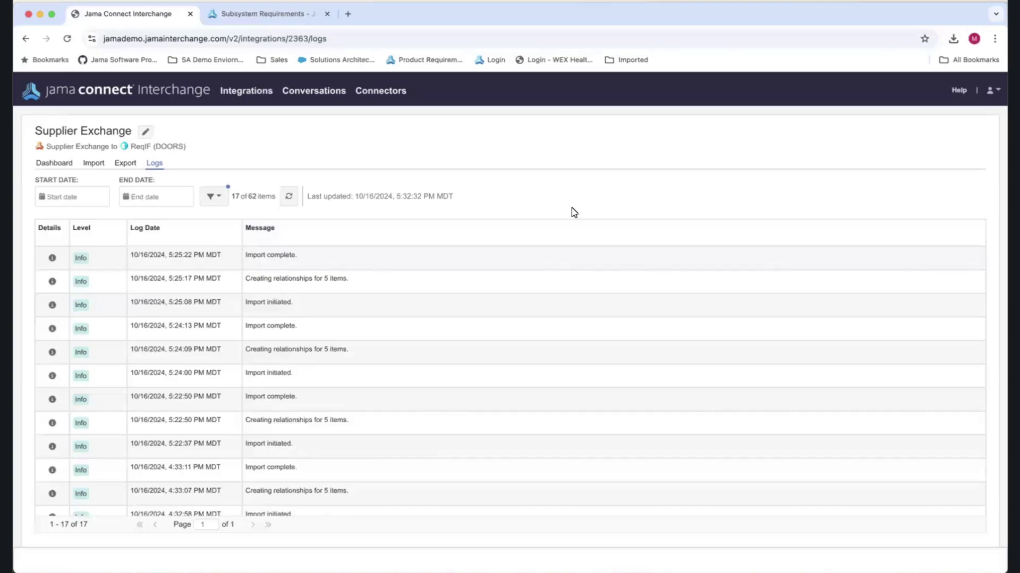
Switch to the Jama Connect tab showing the imported Manual Override requirement.
click(257, 11)
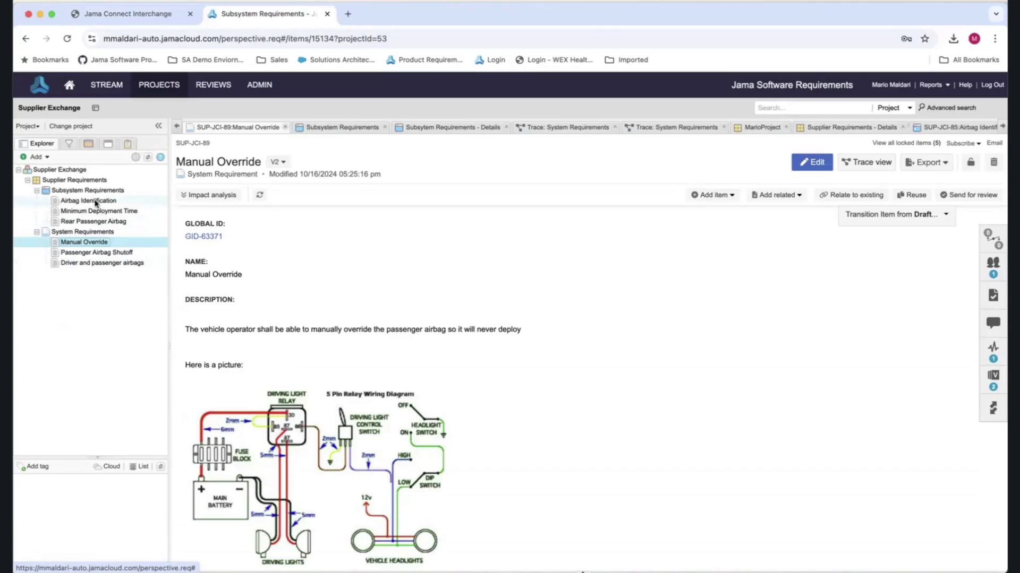
Browse the imported System and Subsystem Requirements, ending on System Requirements with Tolerance Values 150, 5 and 45.
click(83, 231)
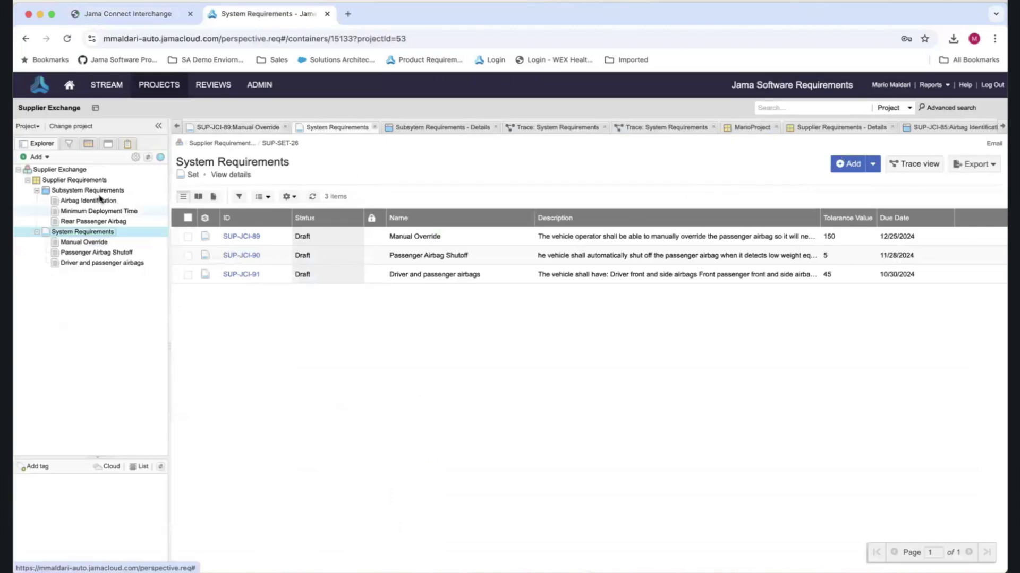
click(98, 191)
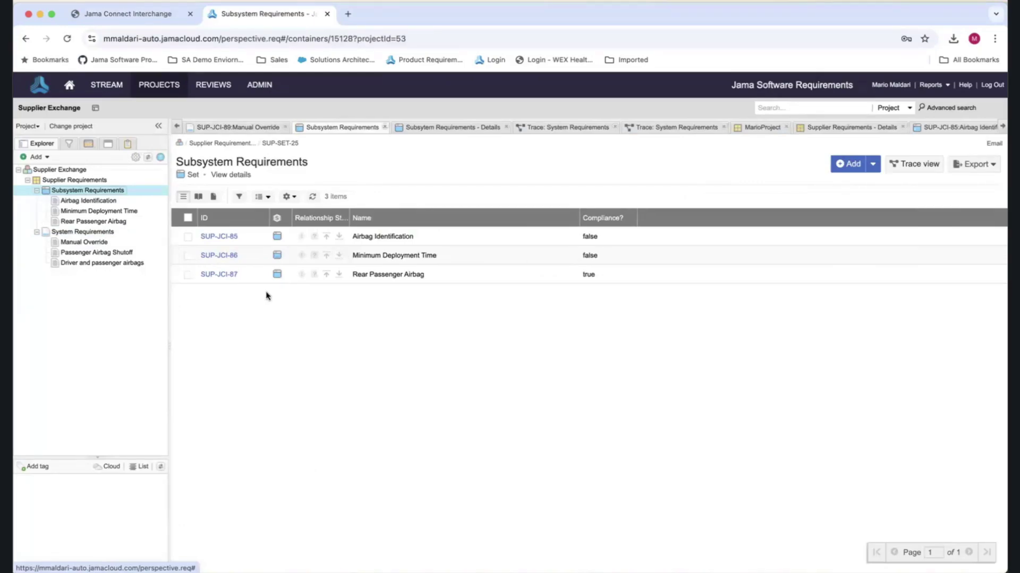
click(113, 233)
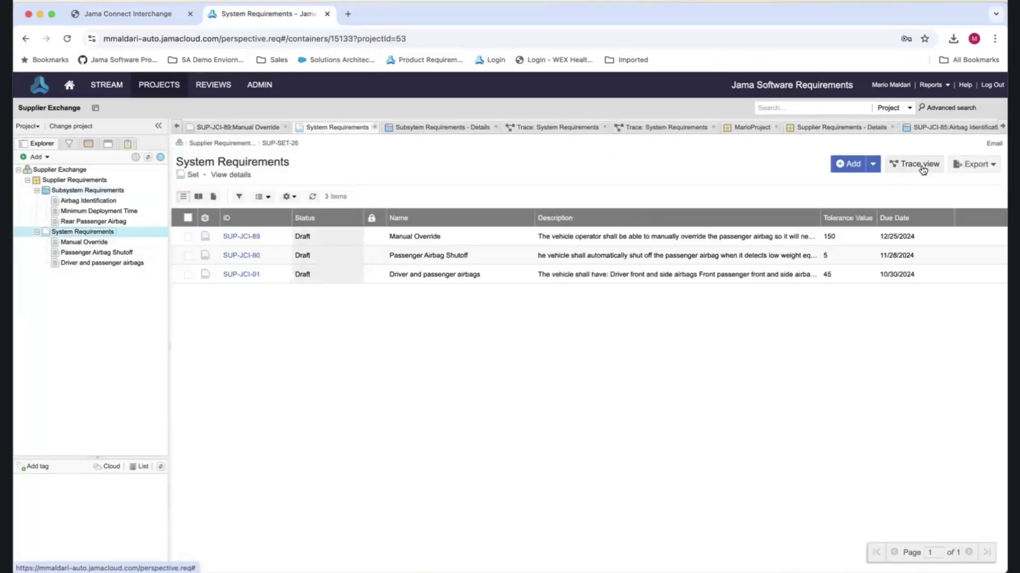
click(922, 168)
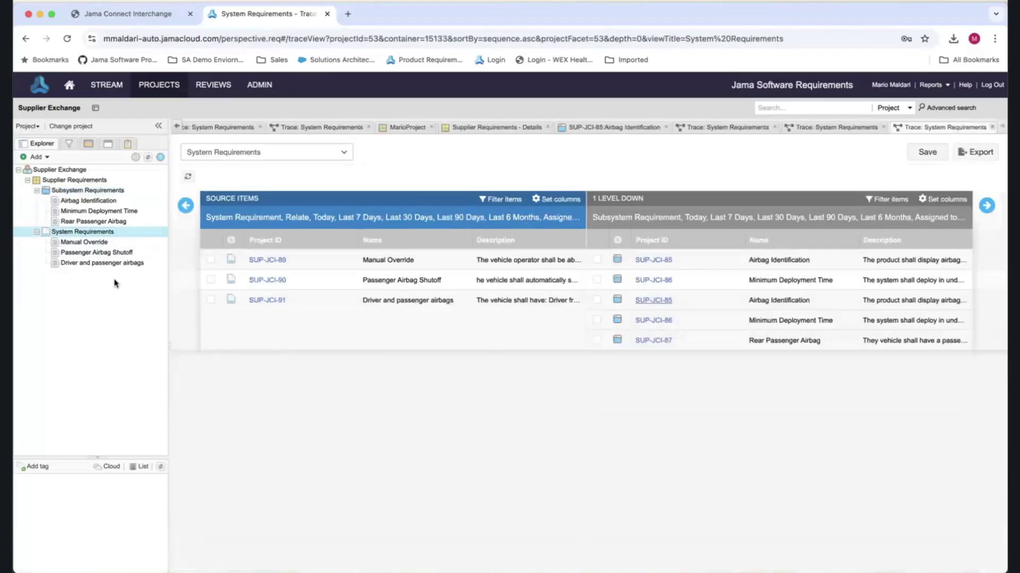
click(88, 234)
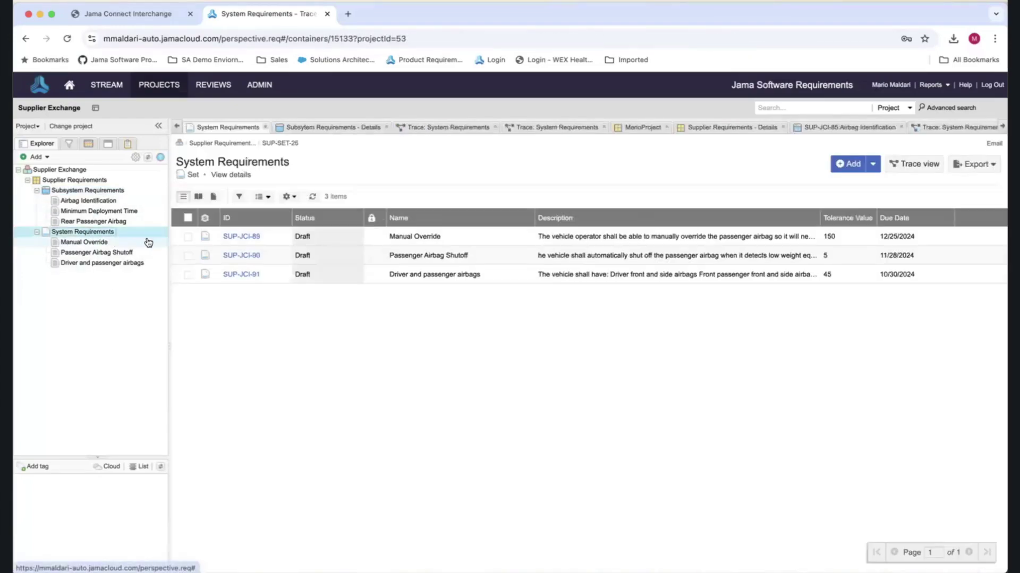